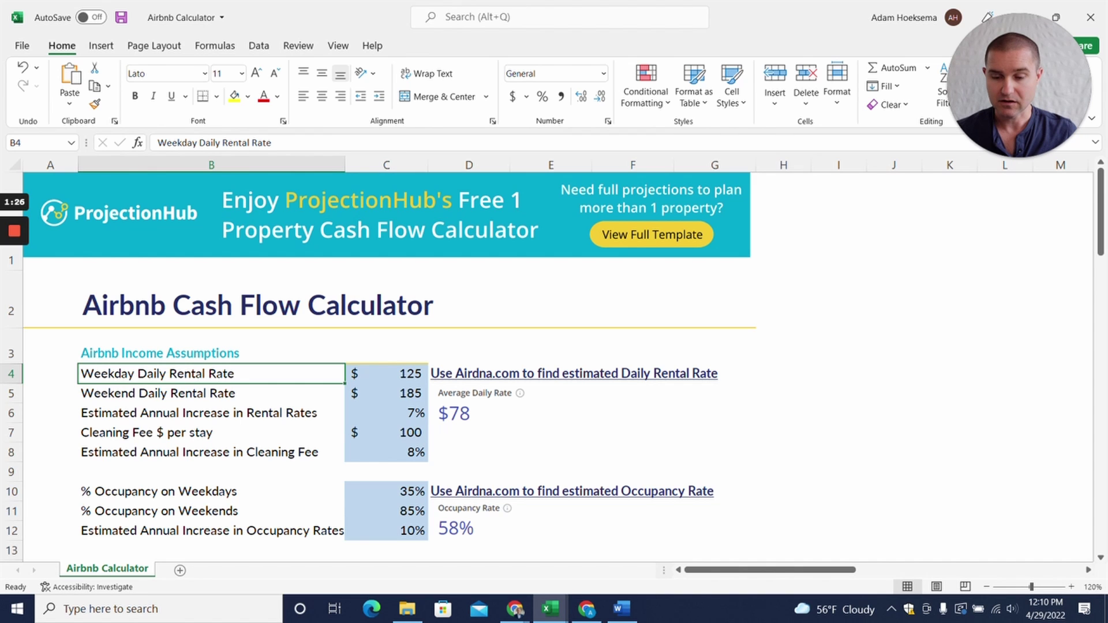
Step: Review the income, expense and property assumptions and the five-year cash flow projection, including the expected annual change in property value
scroll(554, 357, down, 2)
scroll(555, 357, up, 1)
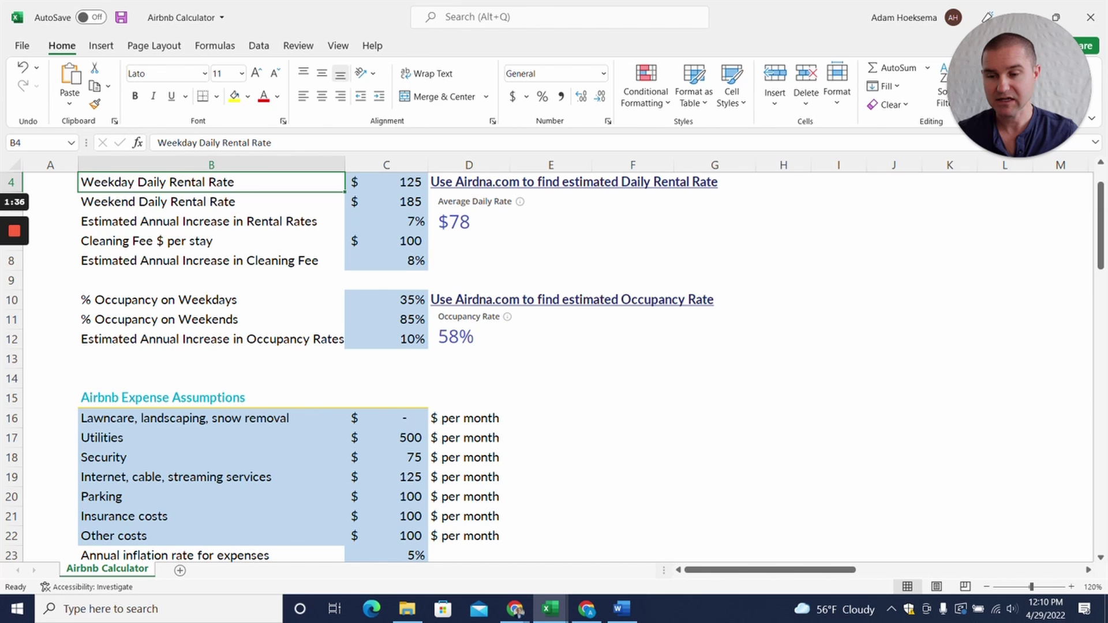
scroll(554, 358, down, 2)
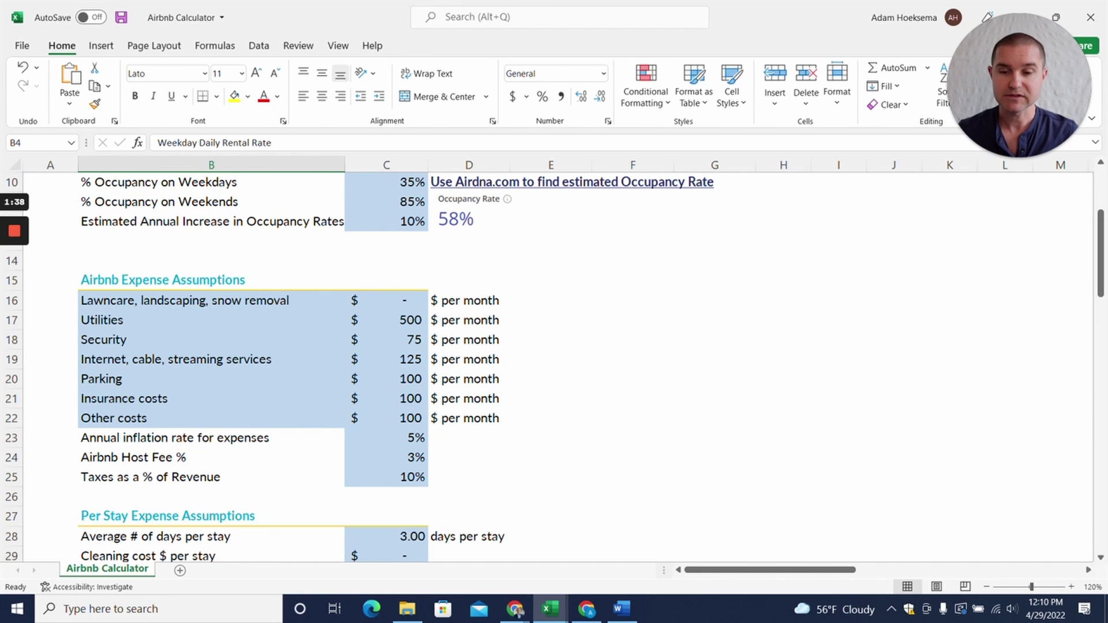
scroll(554, 358, up, 1)
scroll(554, 358, down, 1)
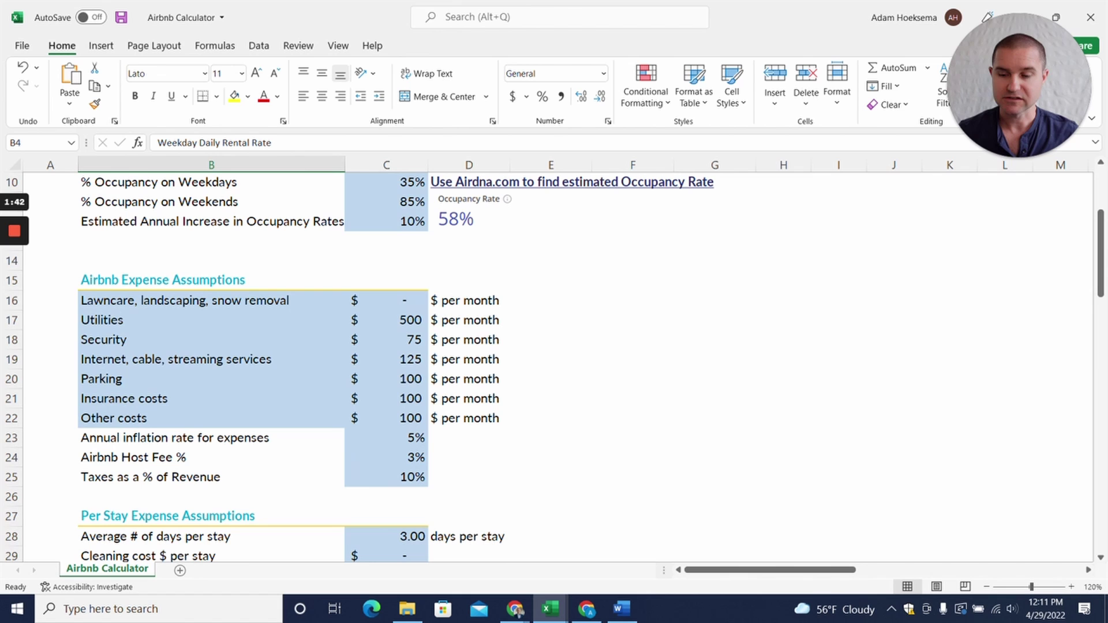
scroll(554, 358, down, 3)
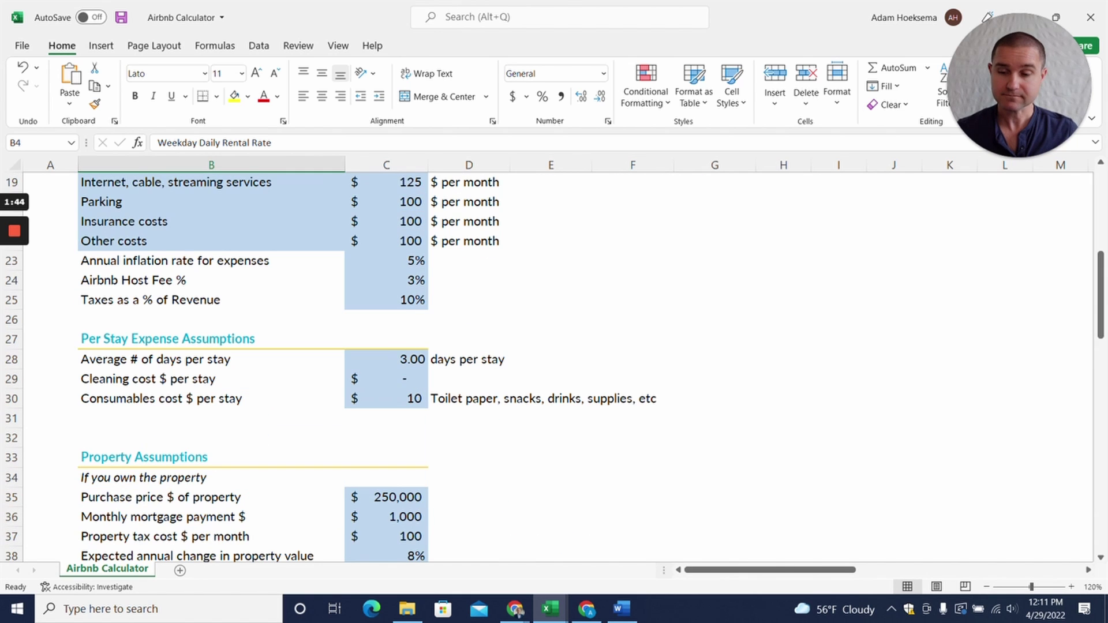
scroll(554, 358, down, 8)
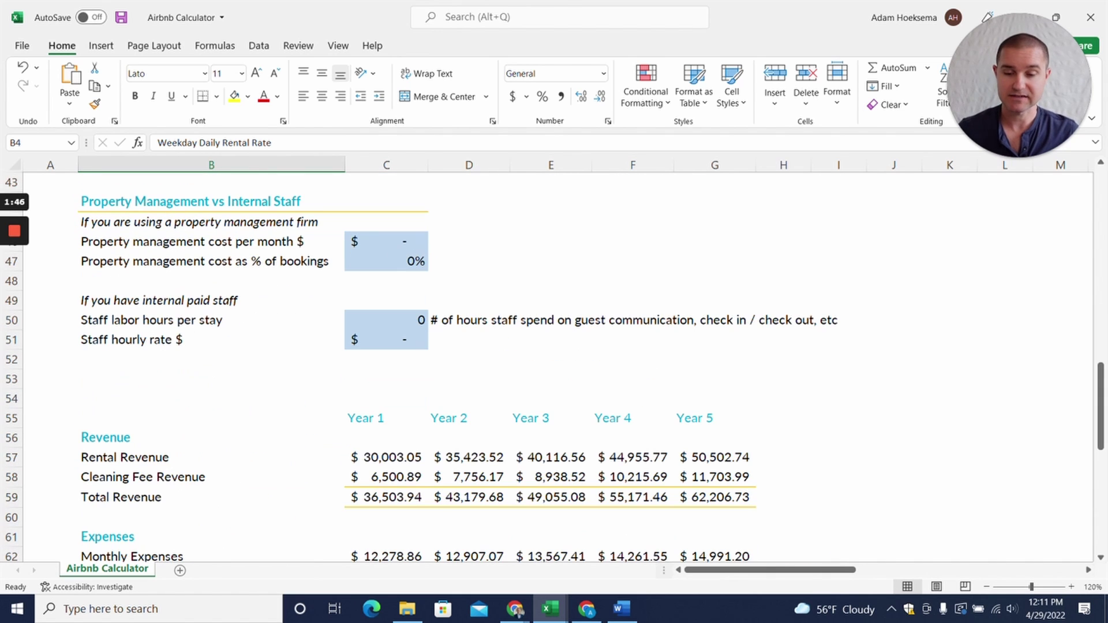
scroll(555, 358, down, 4)
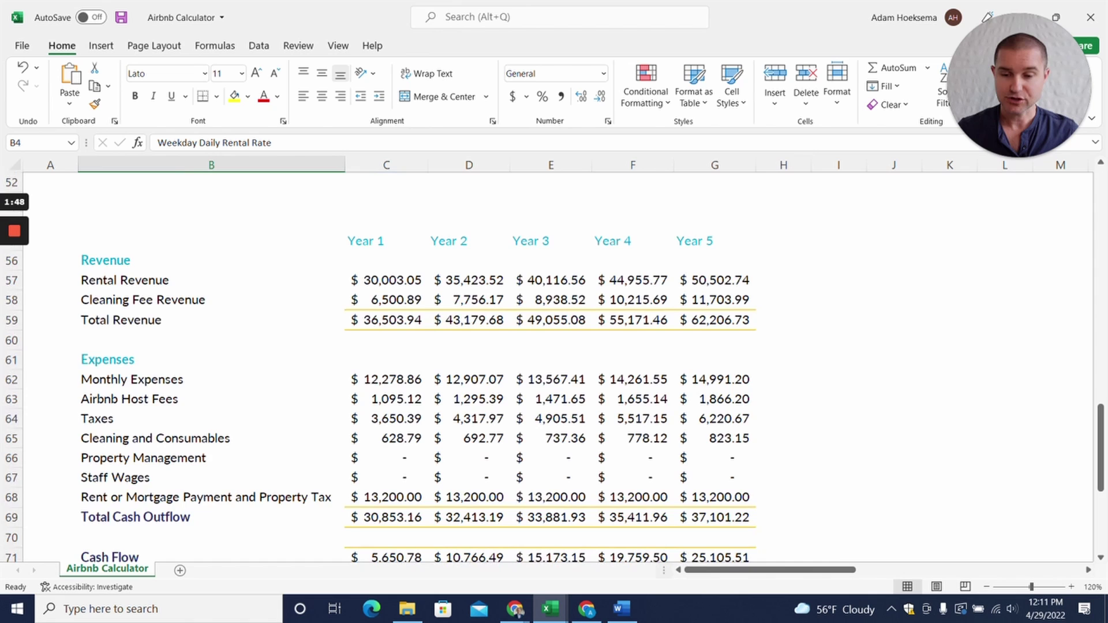
scroll(554, 357, down, 1)
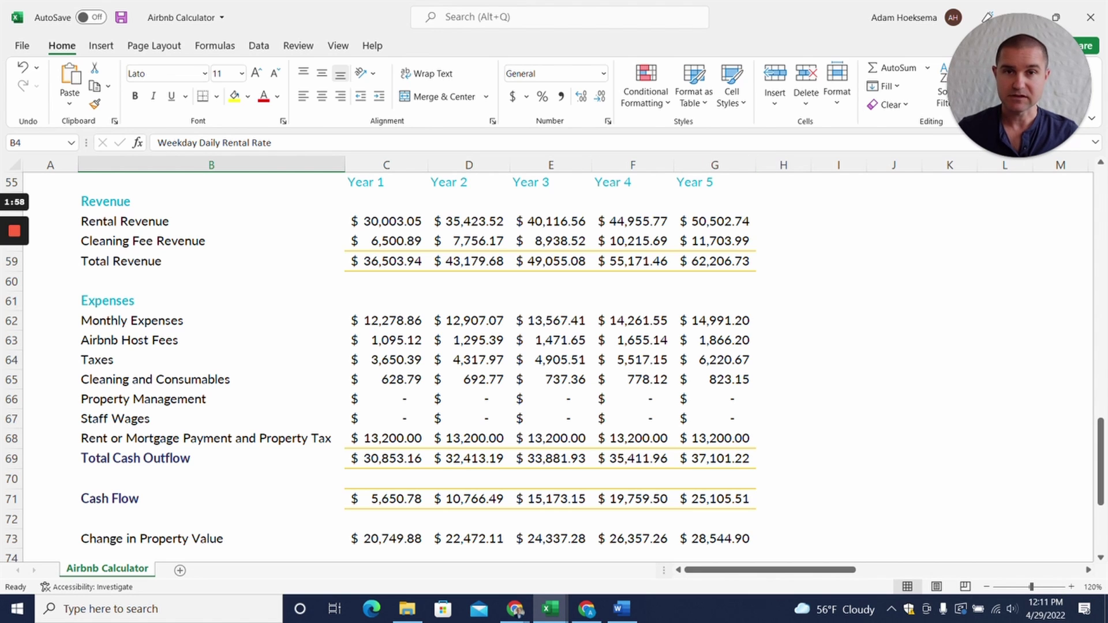
scroll(555, 367, down, 1)
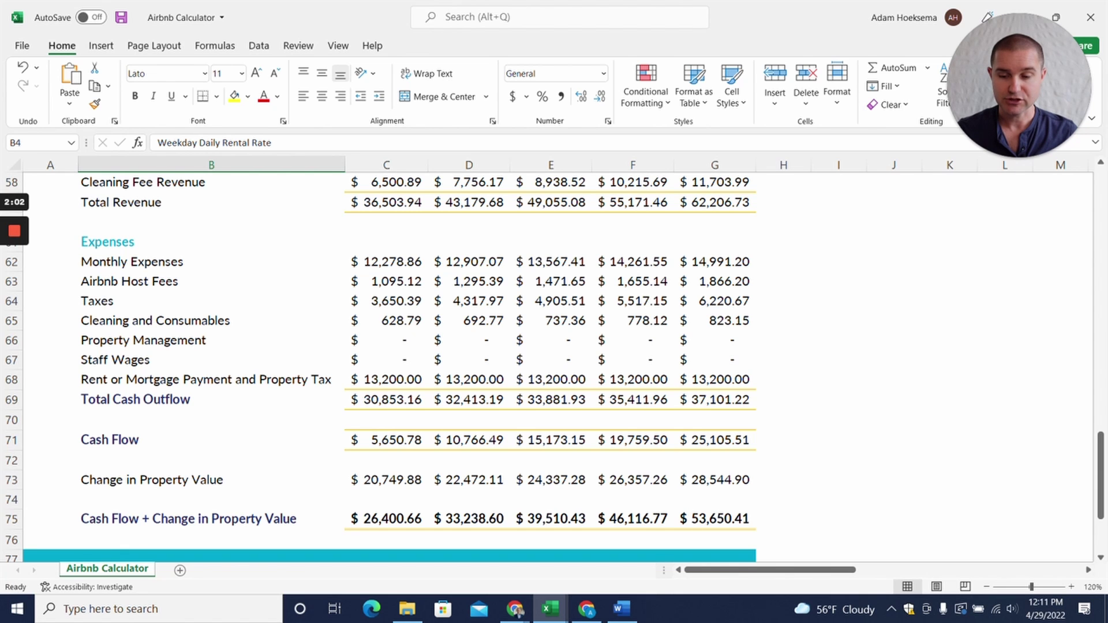
scroll(554, 367, up, 9)
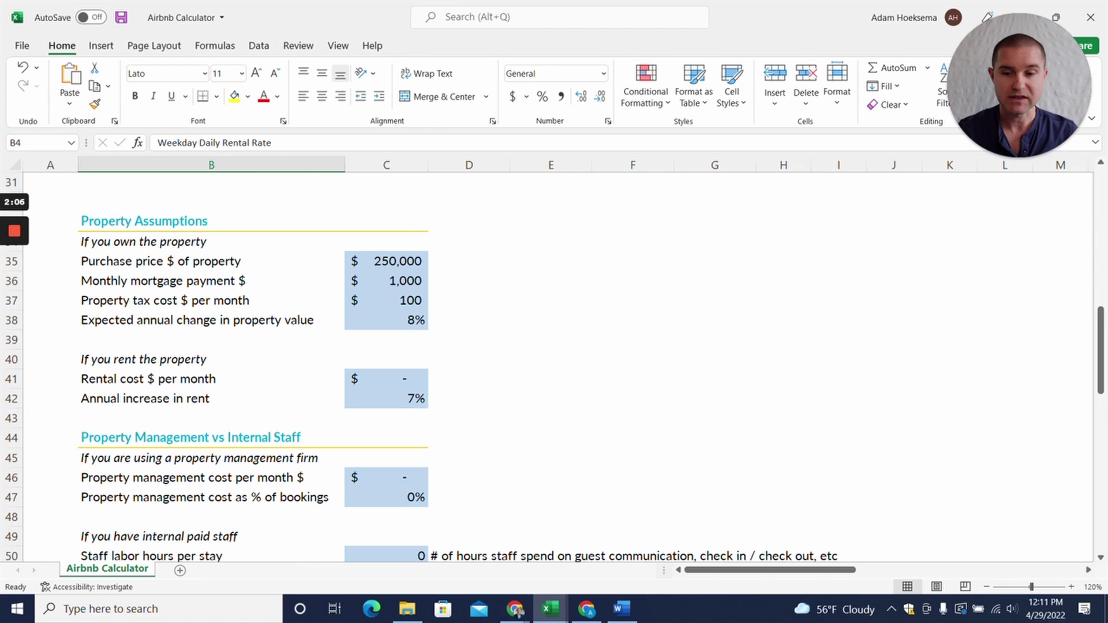
click(386, 319)
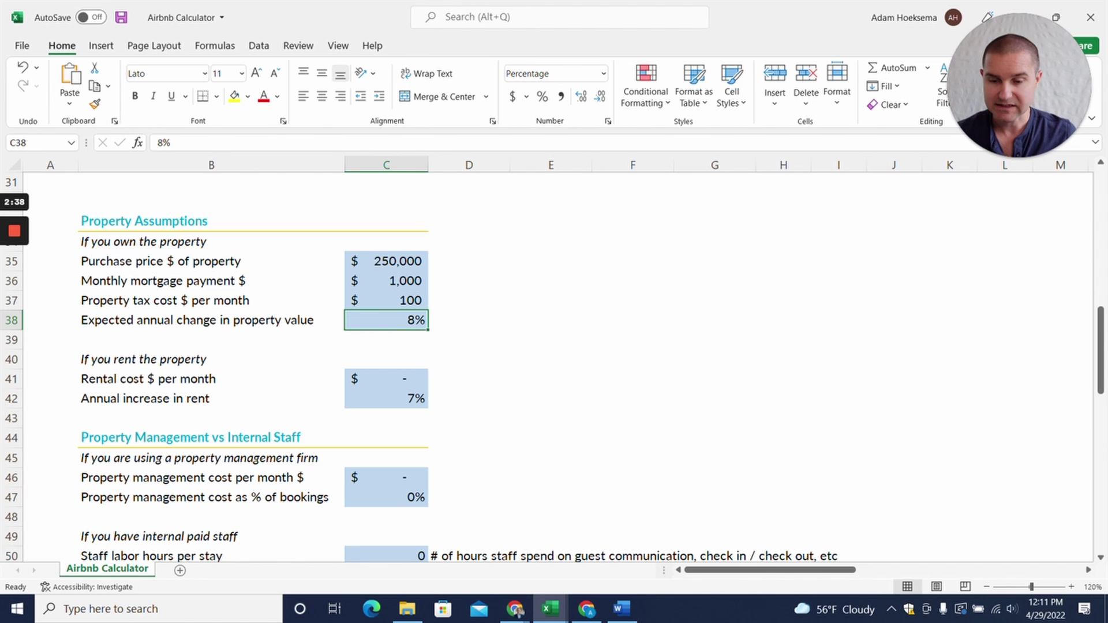
Step: Total the five years of Cash Flow + Change in Property Value in cell H75 with =SUM(C75:G75)
scroll(554, 367, down, 11)
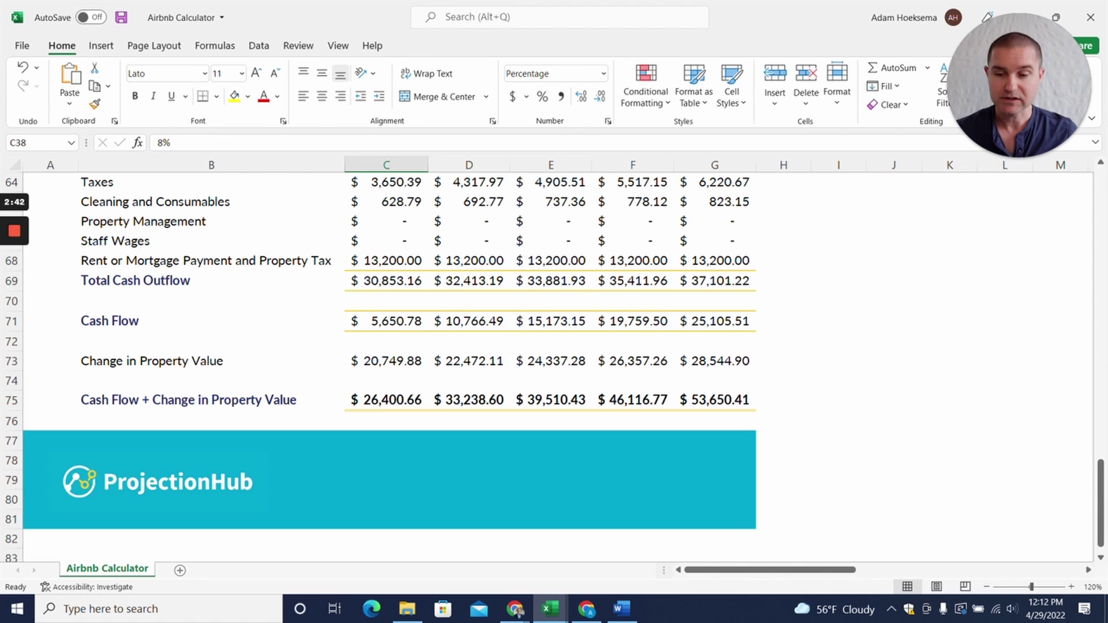
drag(386, 400, 715, 400)
click(784, 400)
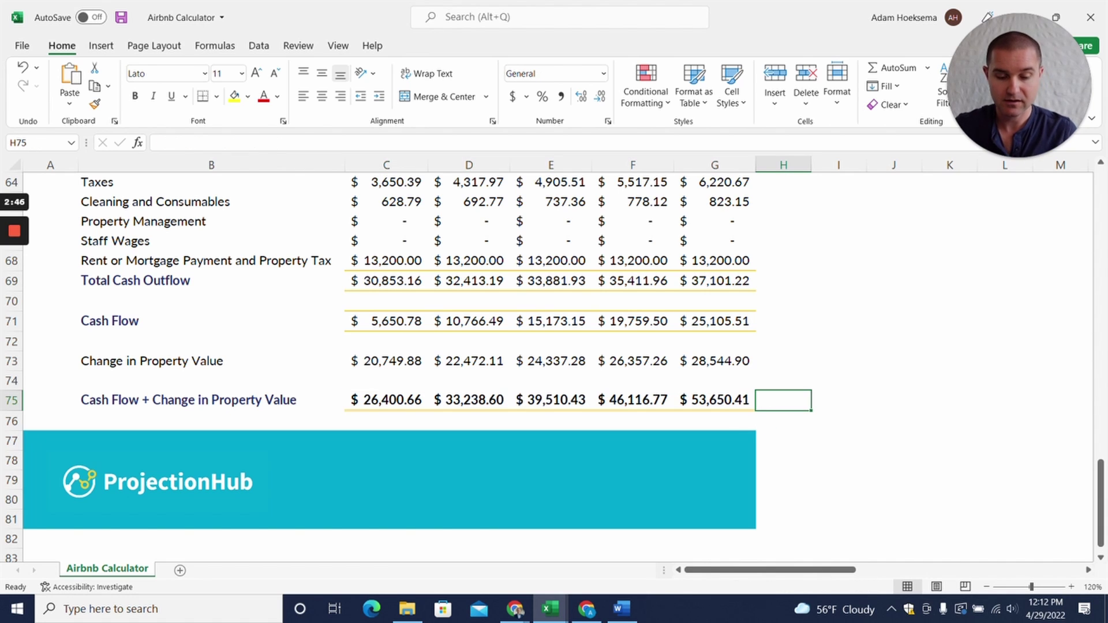
text(=SUM()
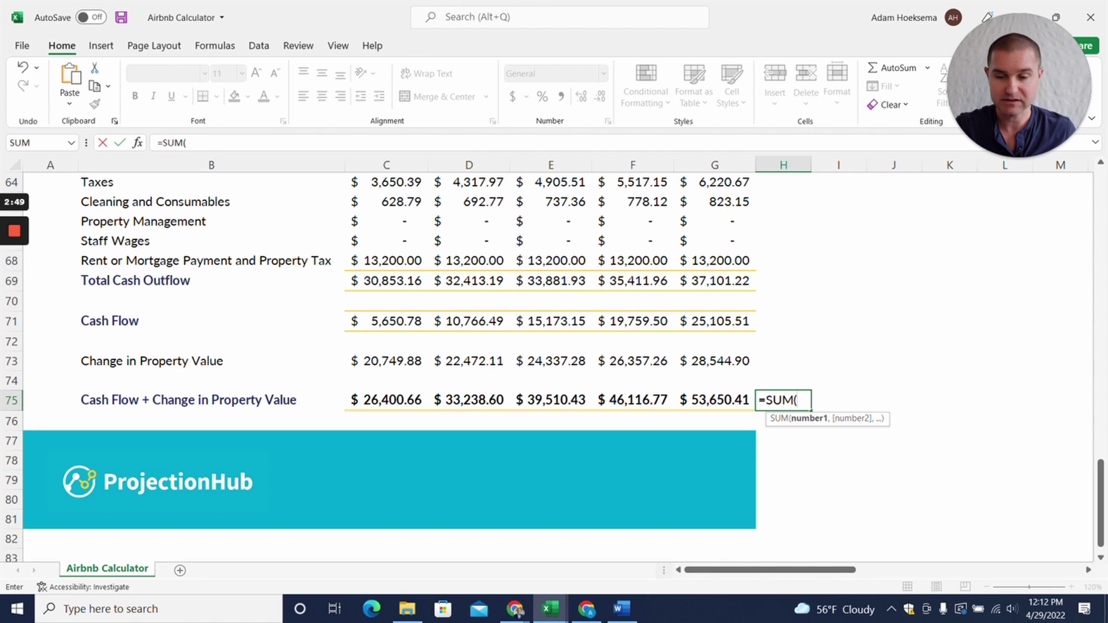
drag(384, 400, 716, 400)
text())
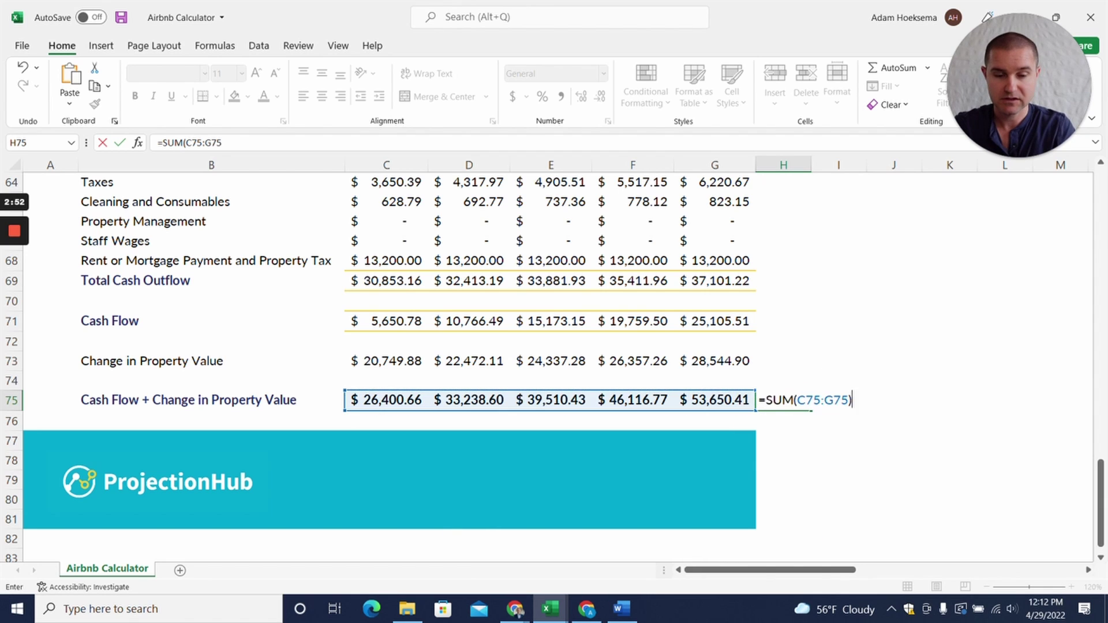
key(Return)
click(799, 400)
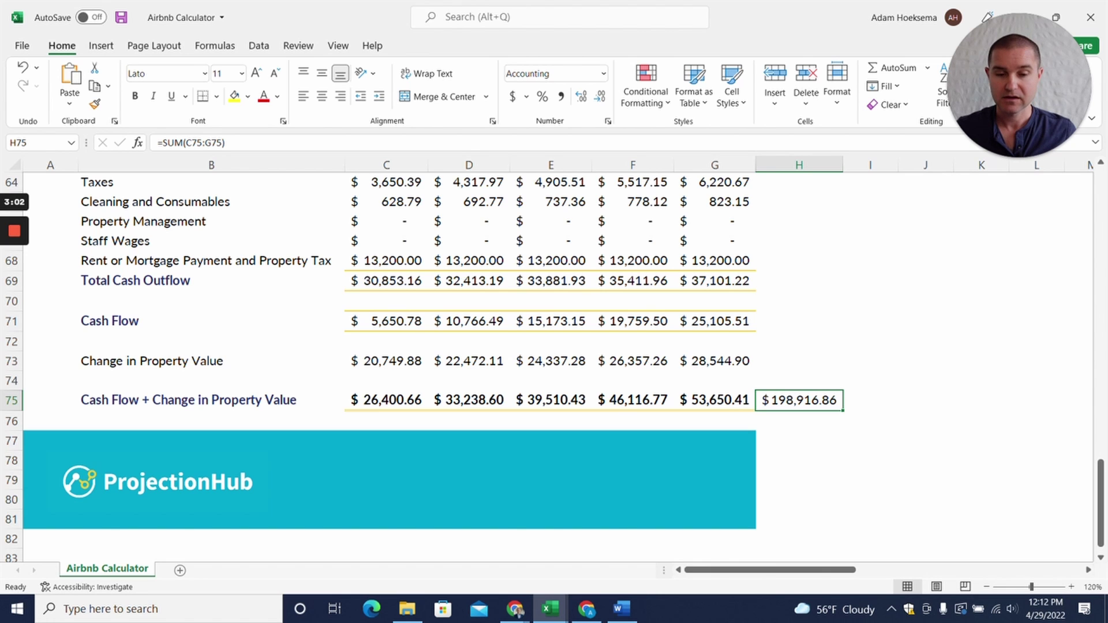
Step: Set the estimated annual increases in rental rates and in the cleaning fee to 0%
scroll(554, 358, up, 20)
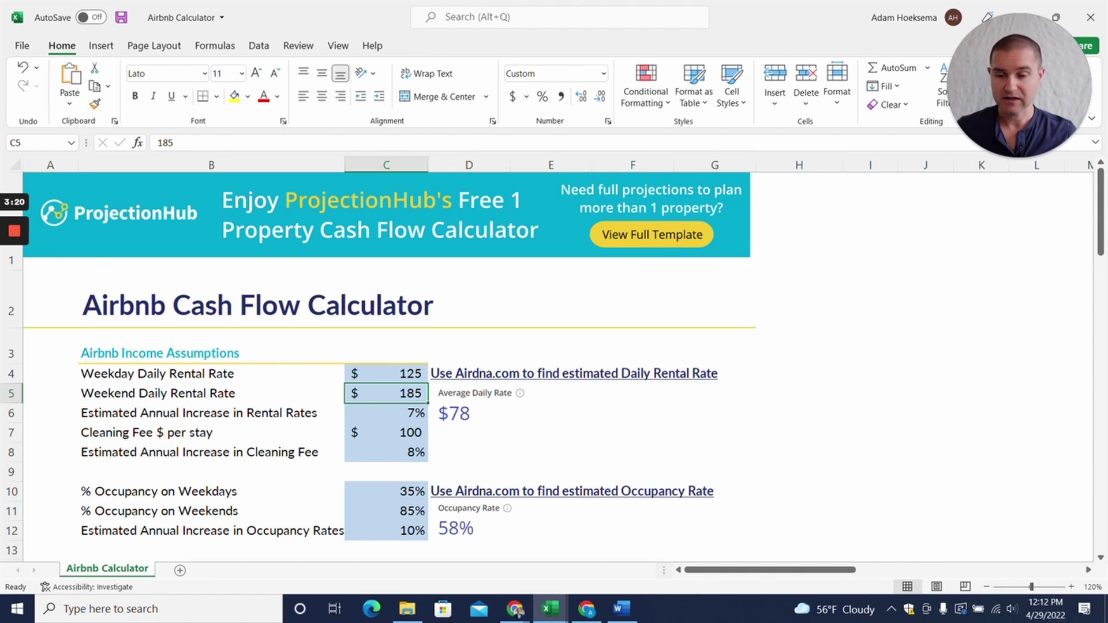
click(387, 413)
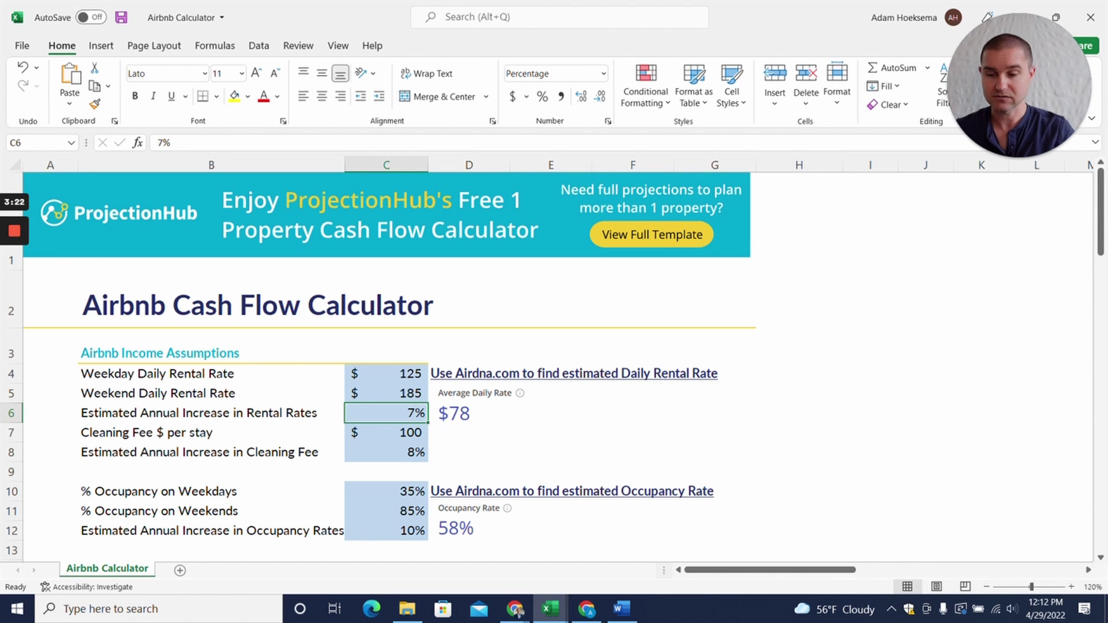
text(0)
key(Return)
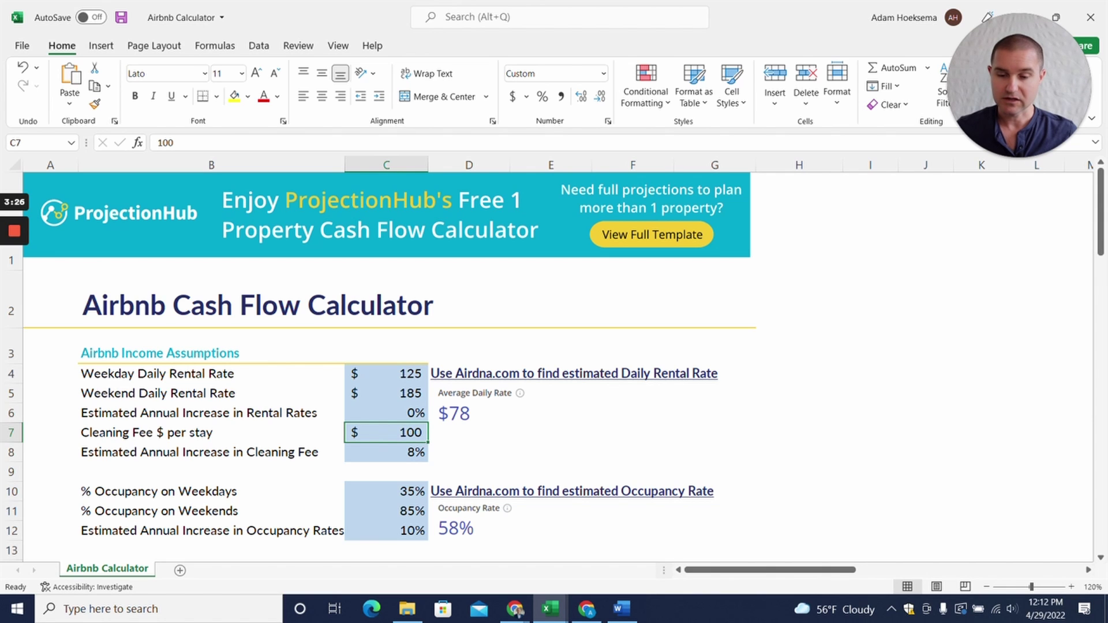
click(386, 452)
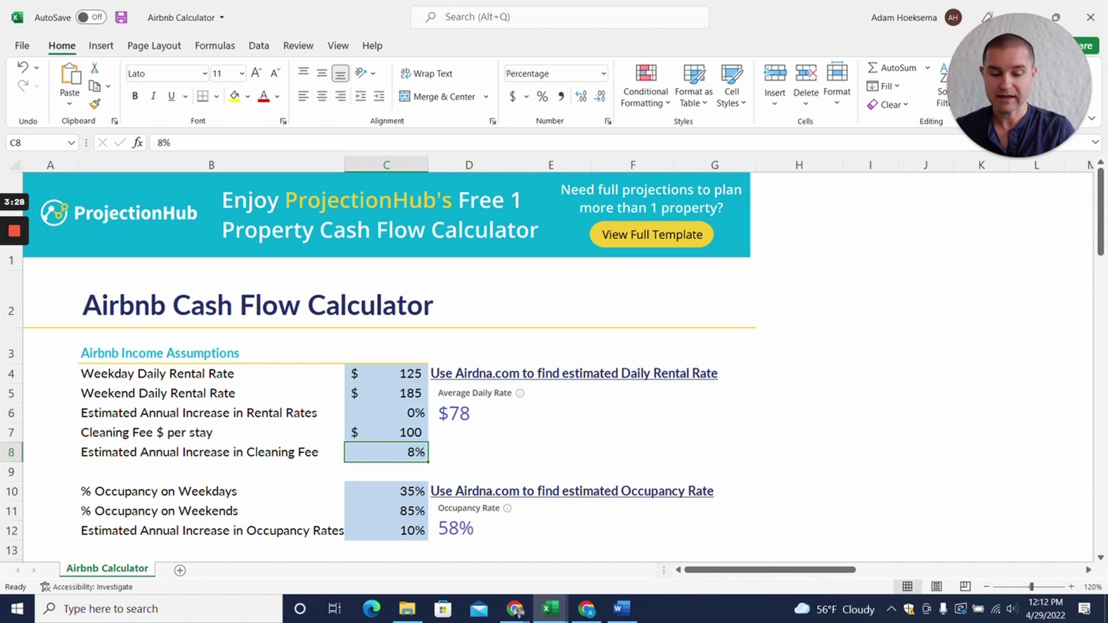
text(0)
key(Return)
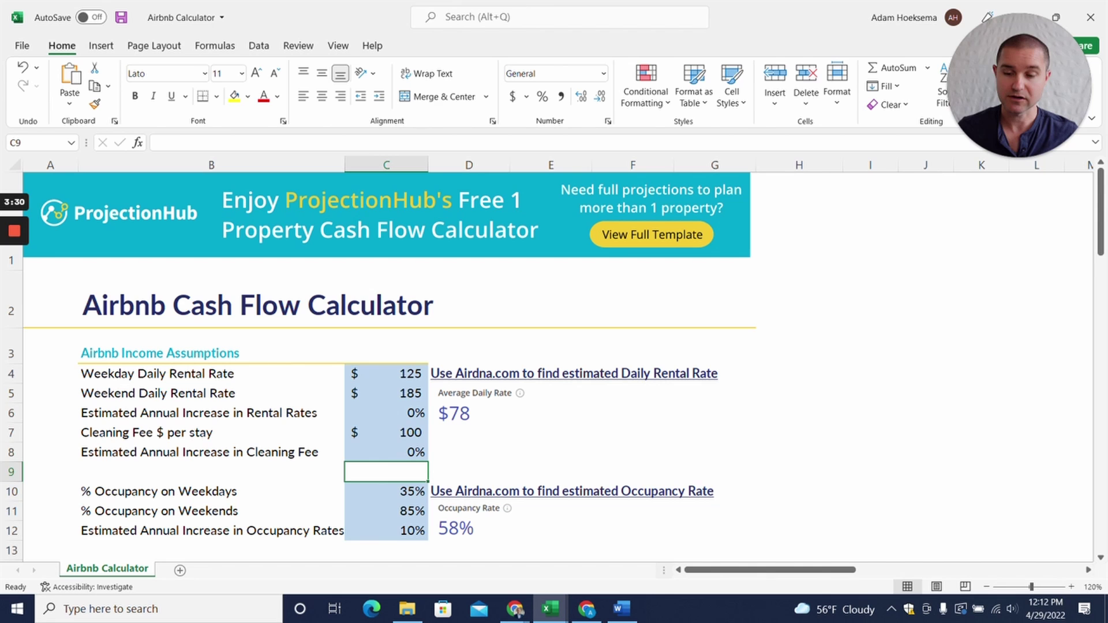
Step: Set the expected annual change in property value to -5% and check the Year 1 cash flow, property value change and five-year total
scroll(381, 367, down, 1)
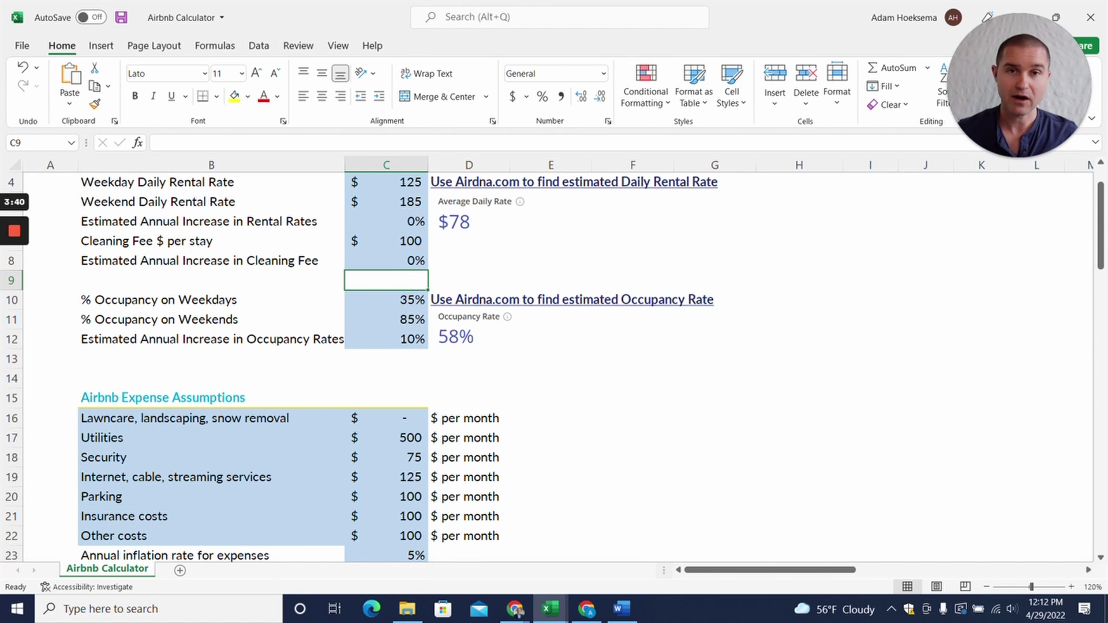
scroll(357, 368, down, 4)
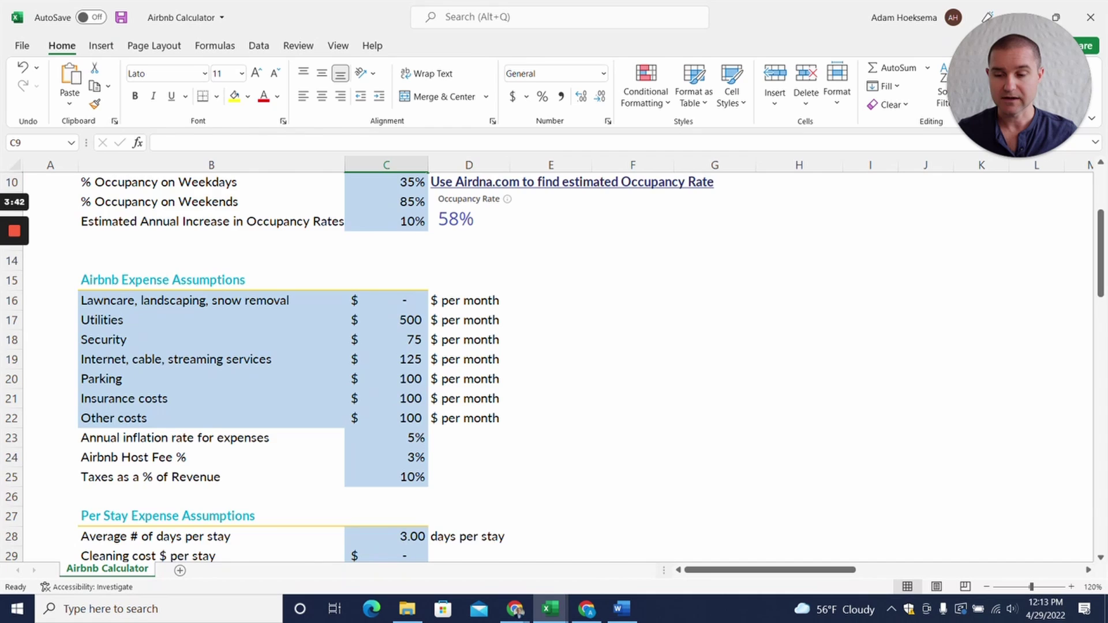
scroll(357, 367, down, 3)
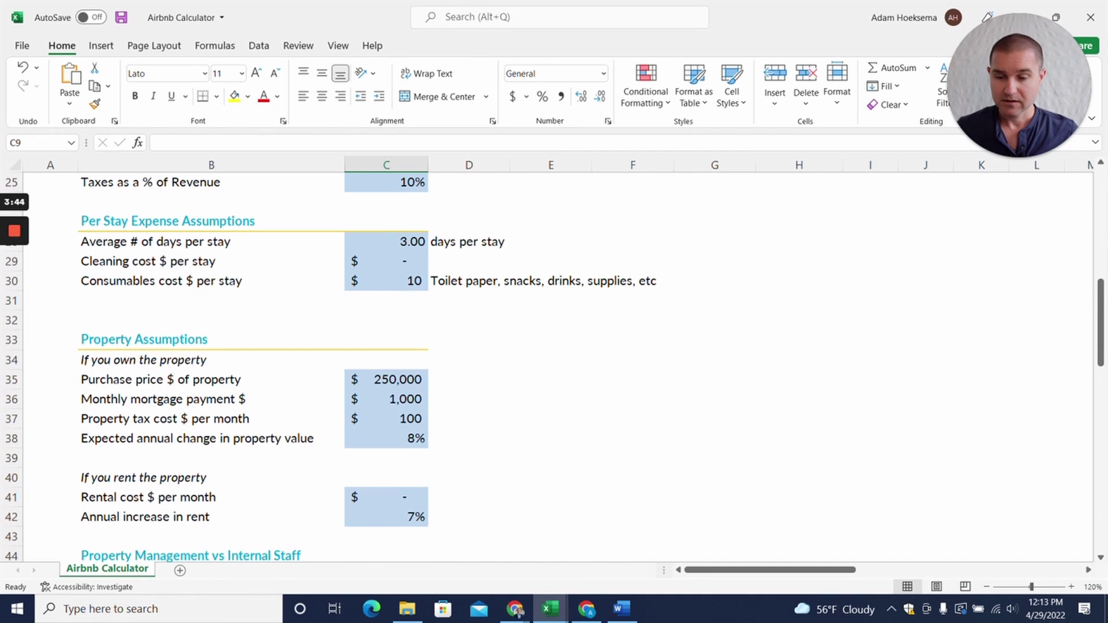
click(387, 438)
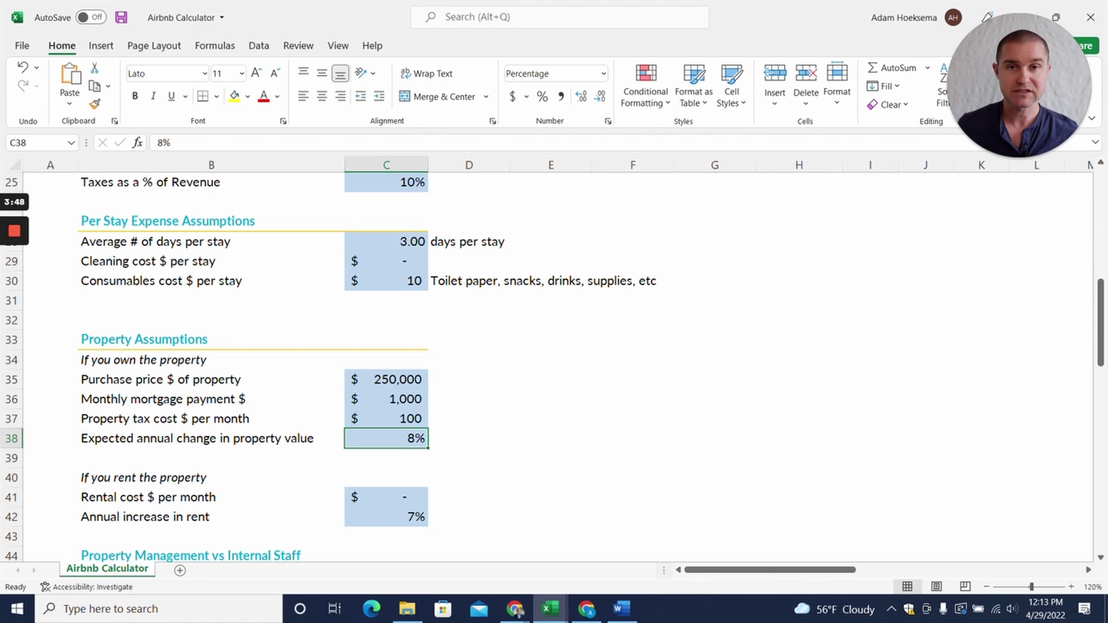
text(-5)
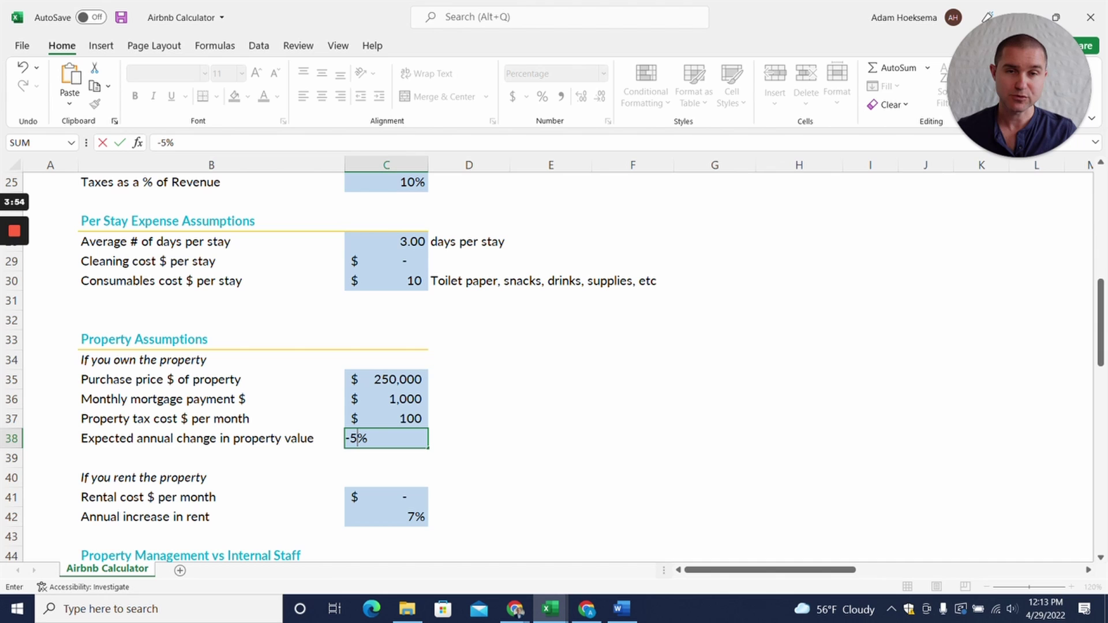
key(Return)
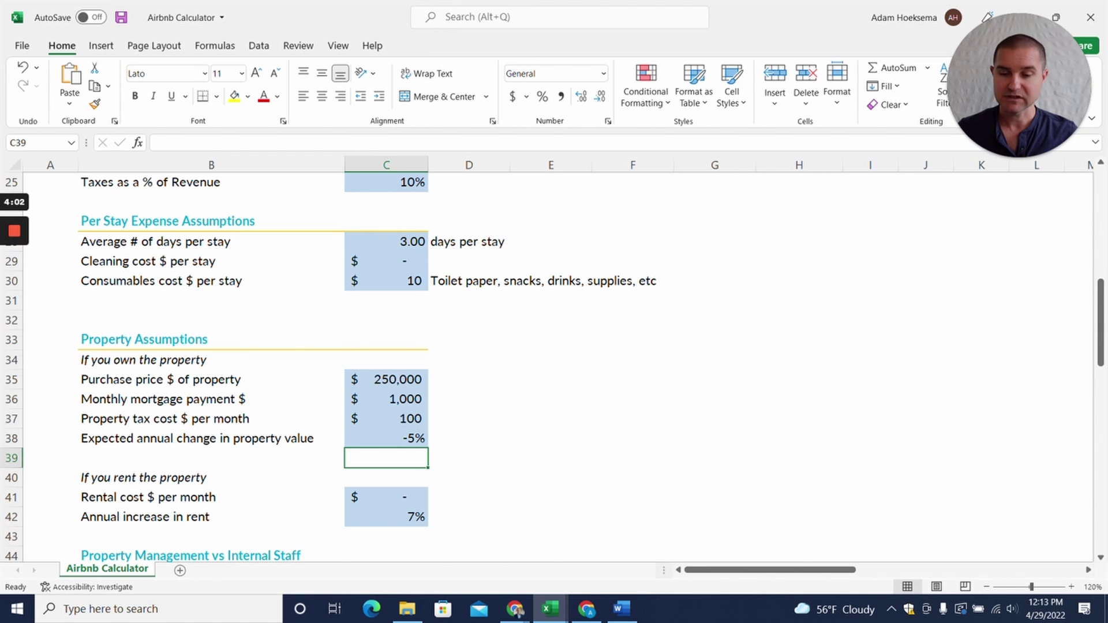
scroll(554, 367, down, 11)
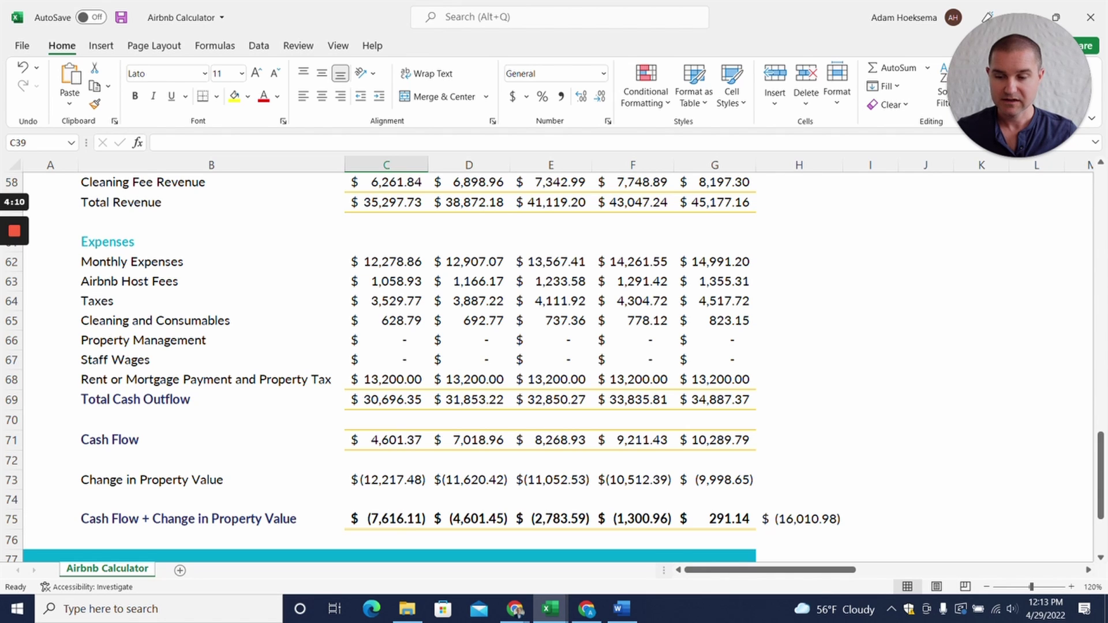
click(386, 439)
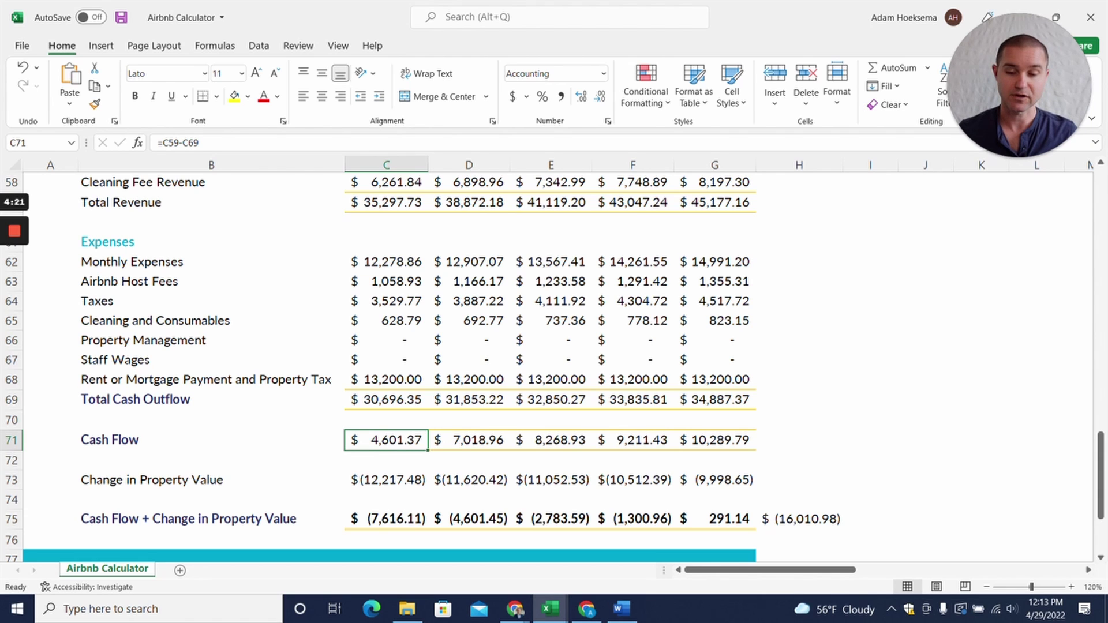
click(386, 480)
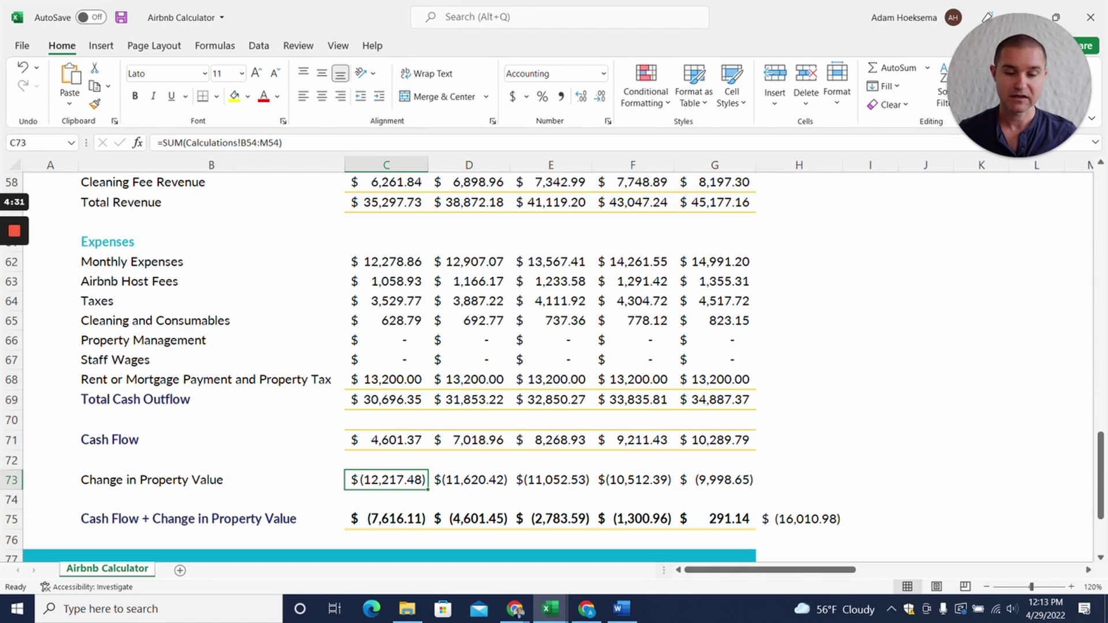
click(800, 519)
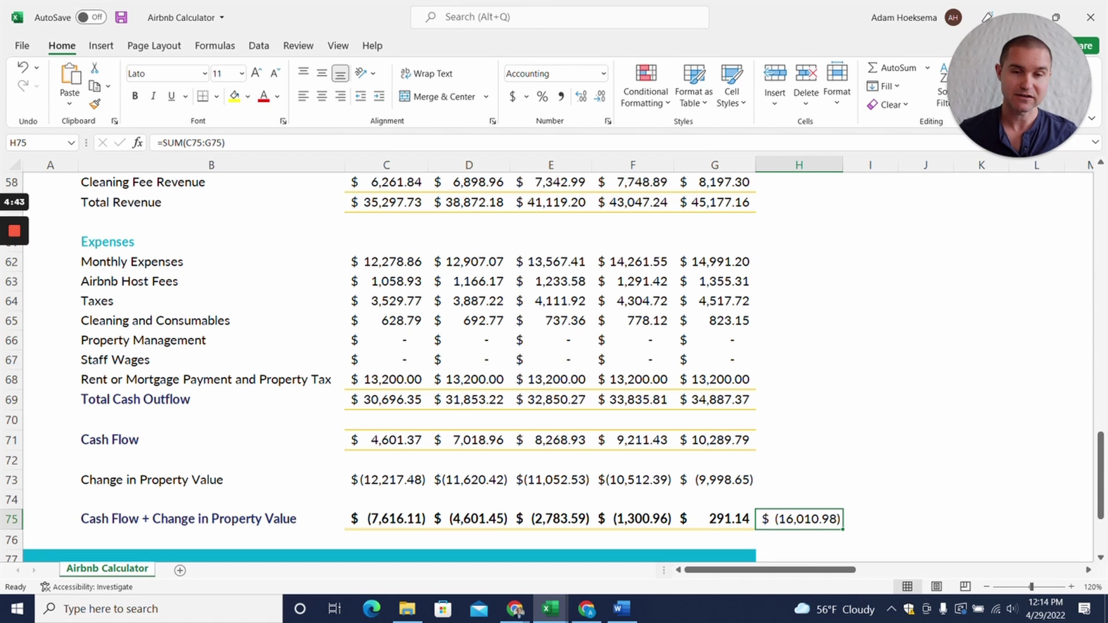
Step: Set the expected annual change in property value to -15% and check the five-year total in H75
scroll(554, 364, up, 8)
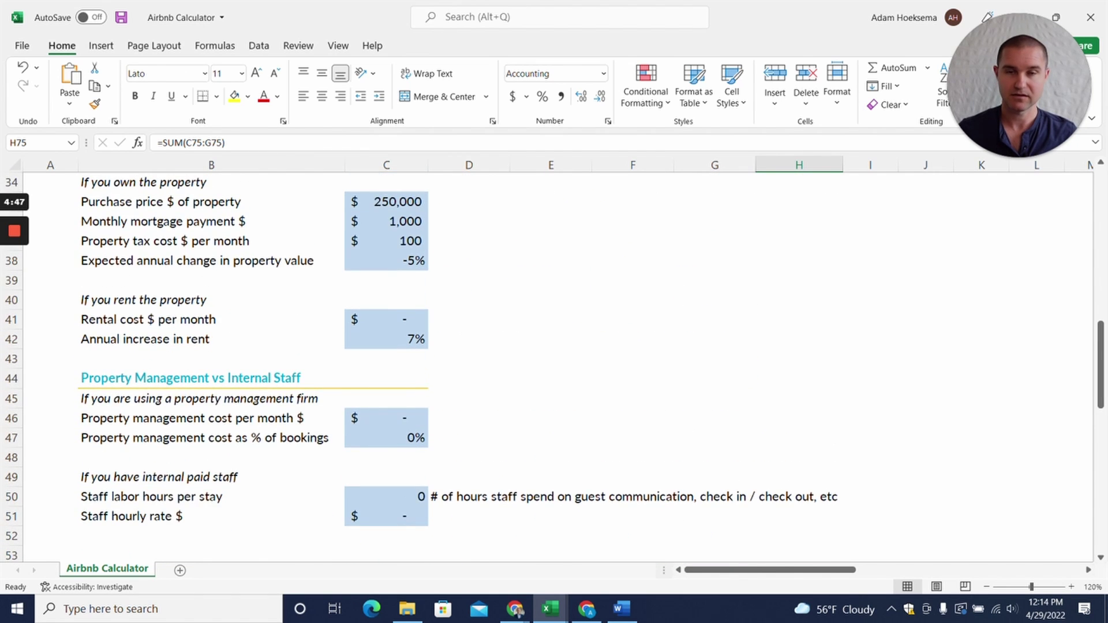
scroll(554, 364, up, 2)
click(386, 378)
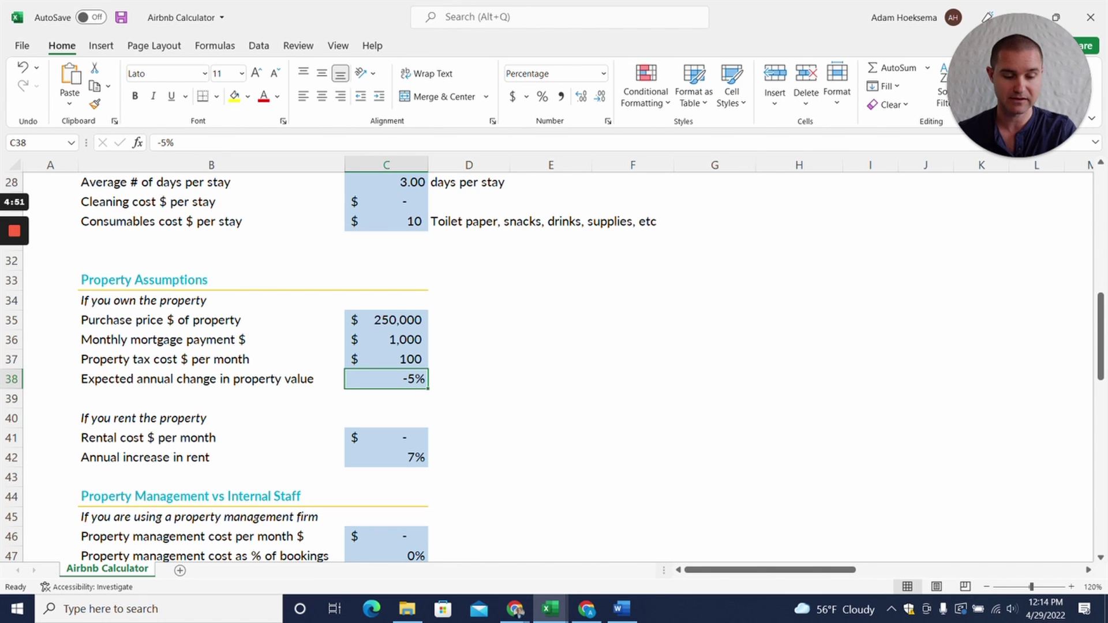
text(-)
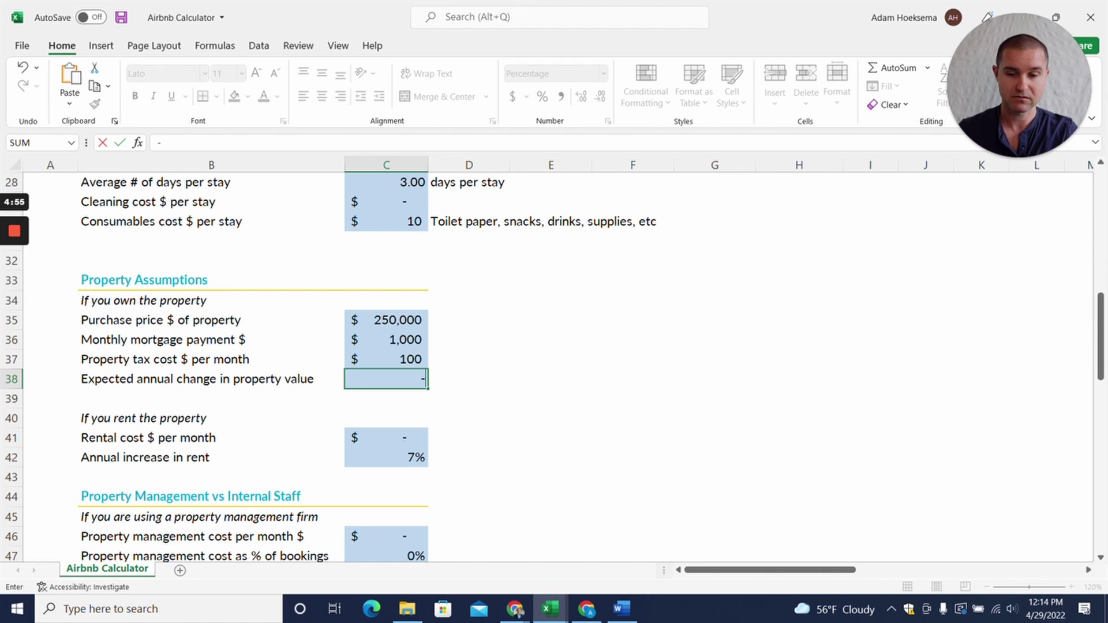
text(15)
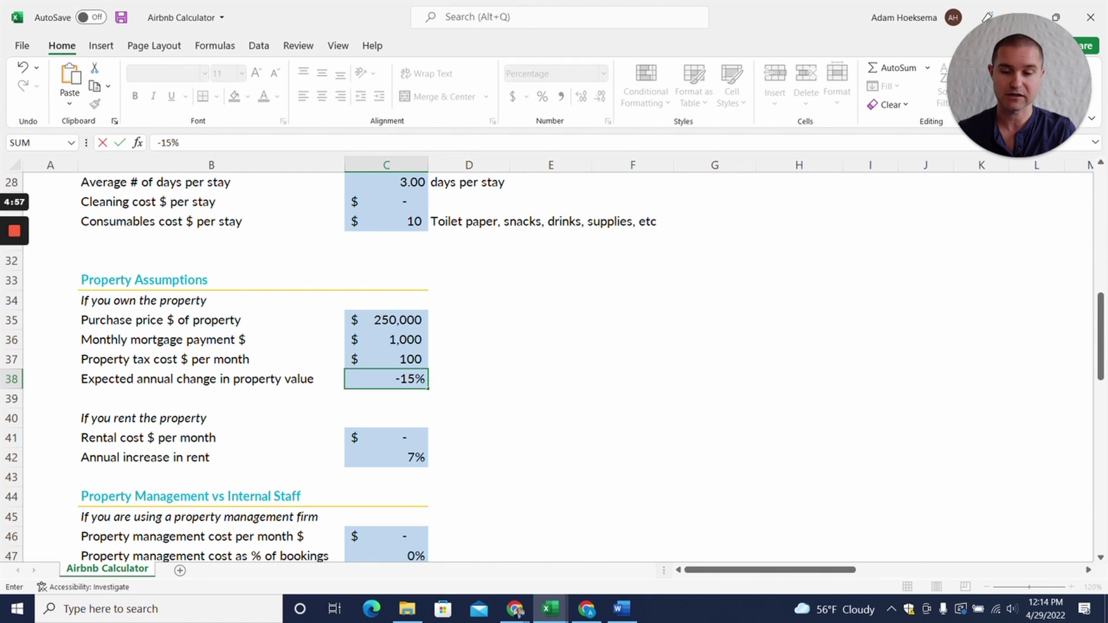
key(Return)
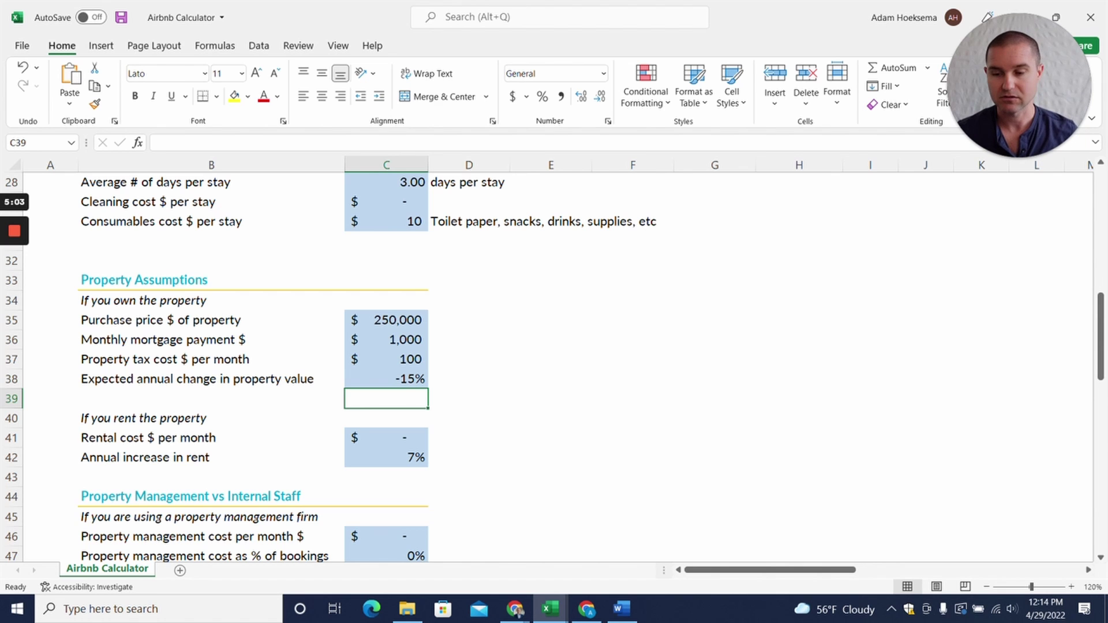
scroll(419, 367, down, 9)
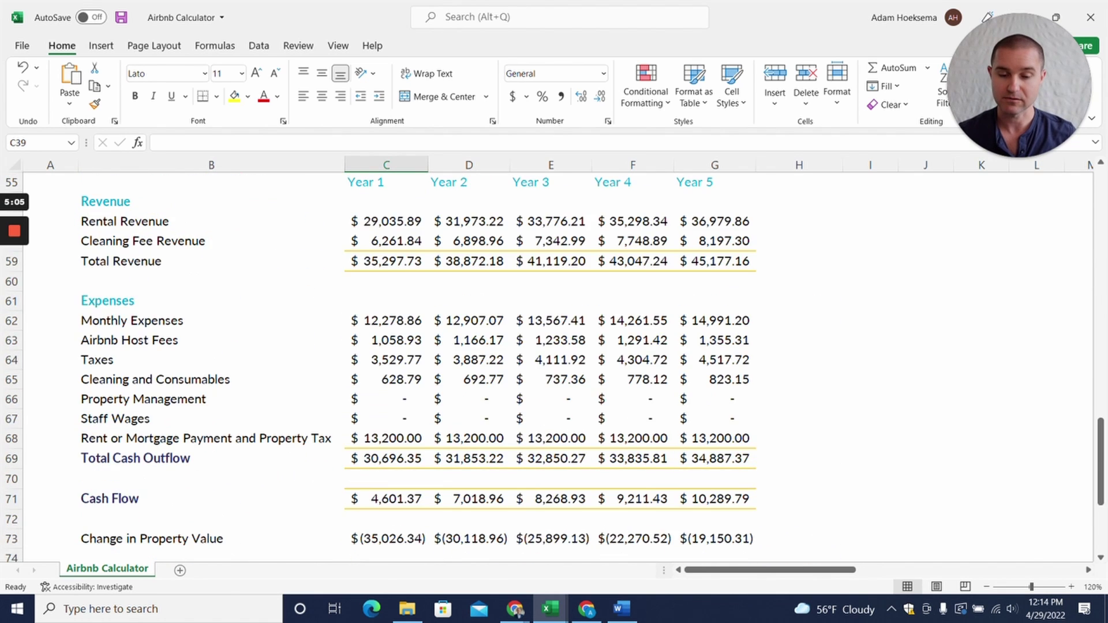
scroll(419, 368, down, 3)
click(799, 400)
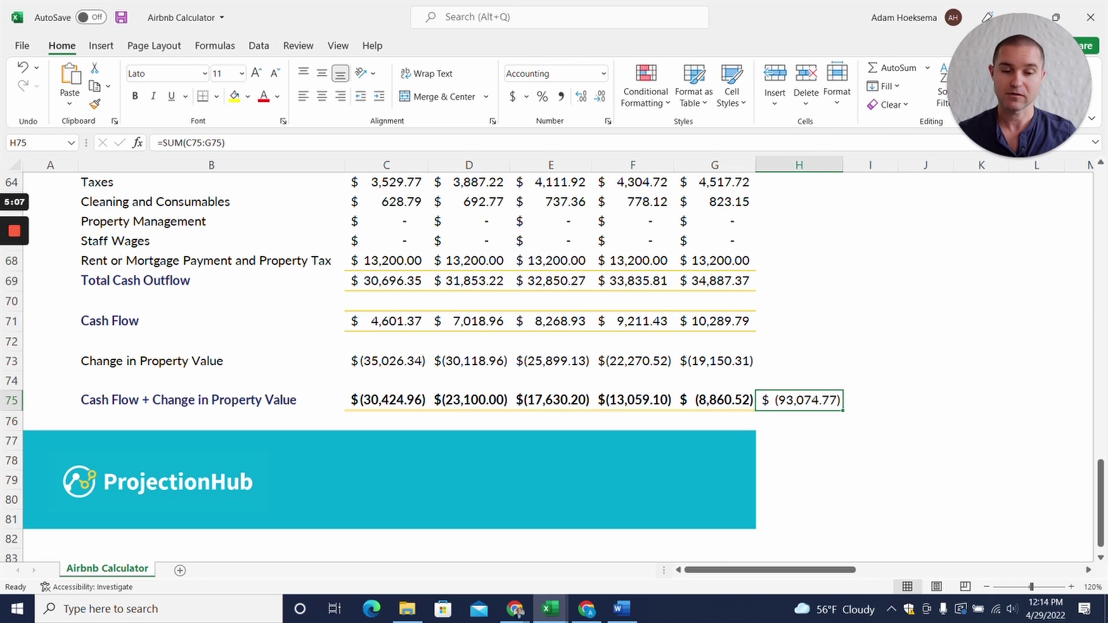